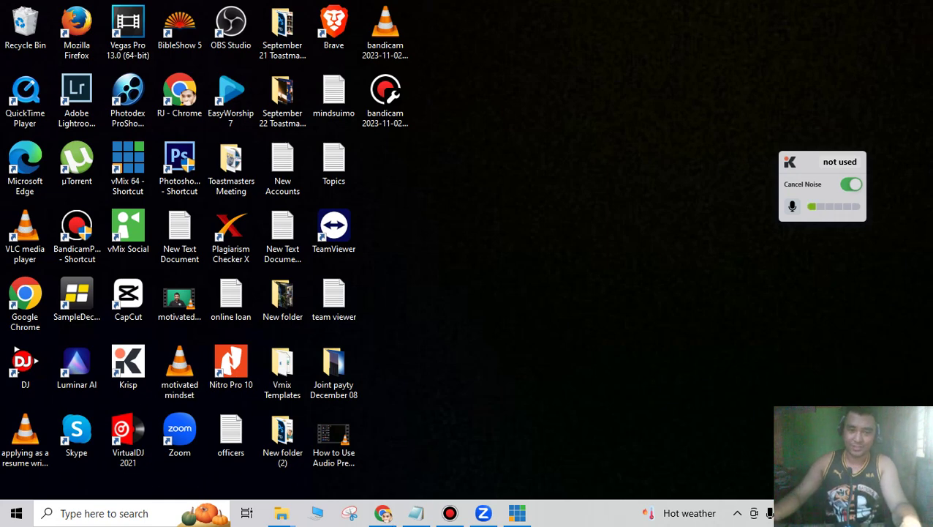
Step: Launch Chrome from the taskbar so the Google homepage appears
left_click(382, 513)
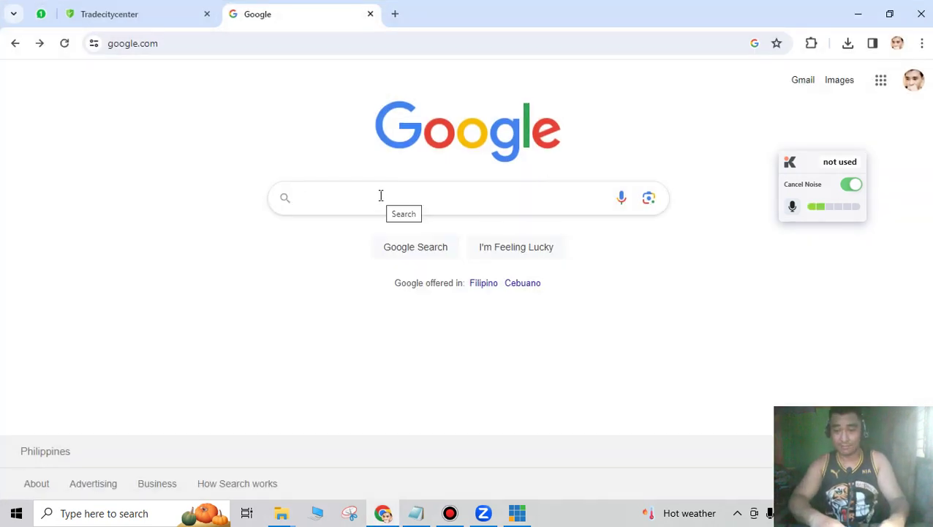
Step: Search Google for 'vb audio download' and open the VB-Audio Virtual Cable page in a new tab
type("vb")
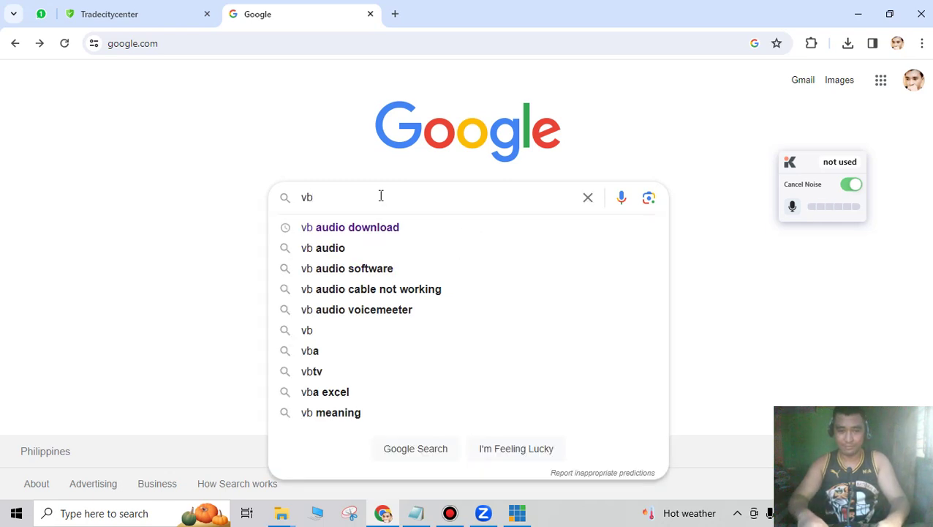
key("Down")
key("Return")
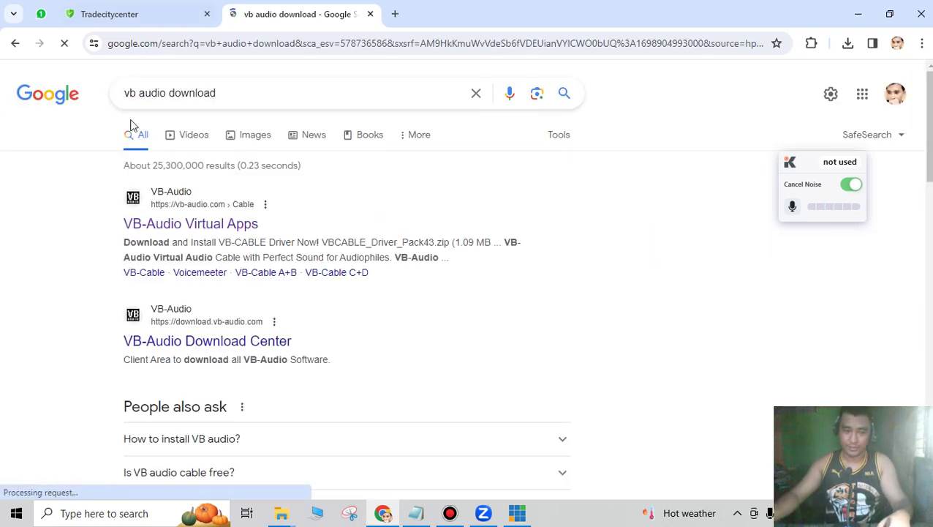
left_click(221, 232)
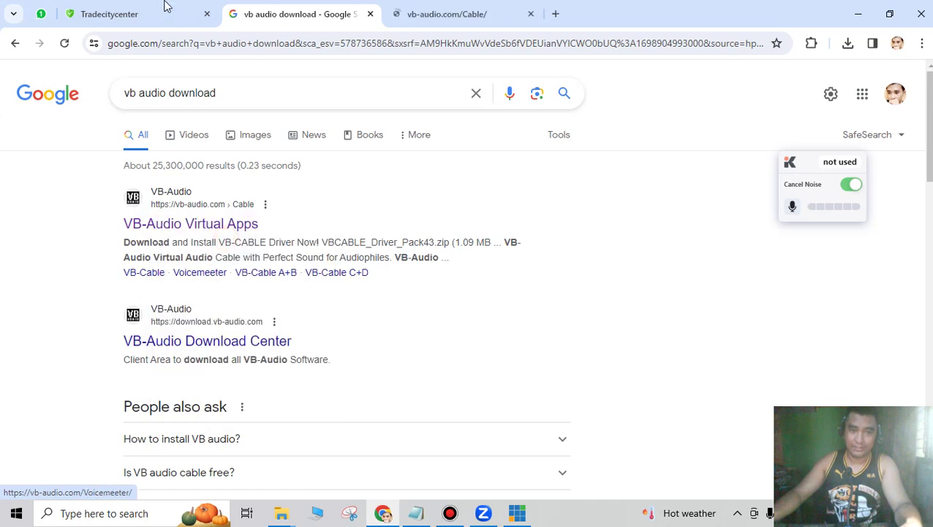
left_click(476, 13)
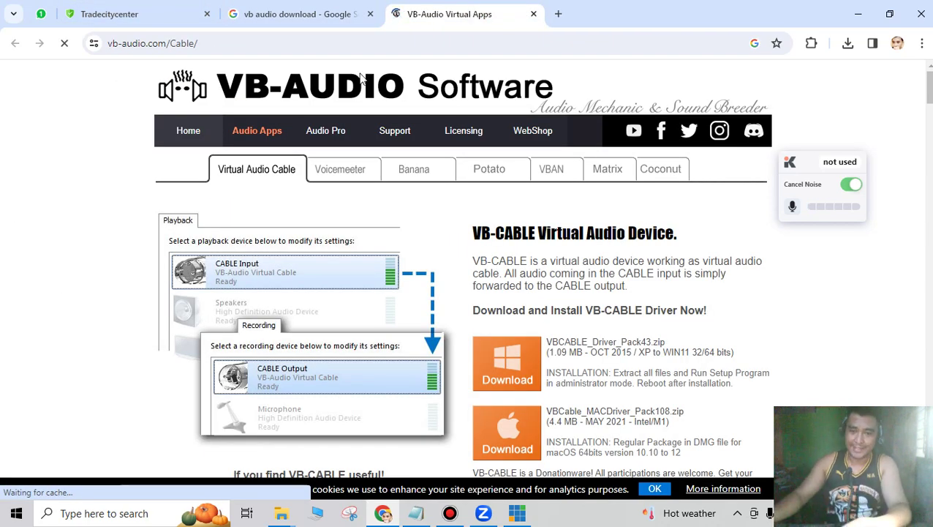
scroll(656, 188, "down", 1)
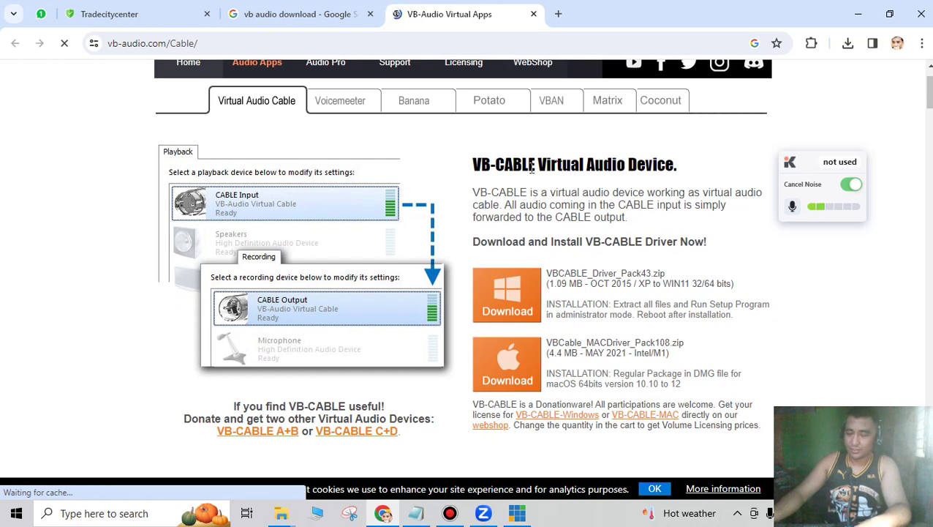
scroll(417, 344, "down", 2)
scroll(295, 283, "up", 2)
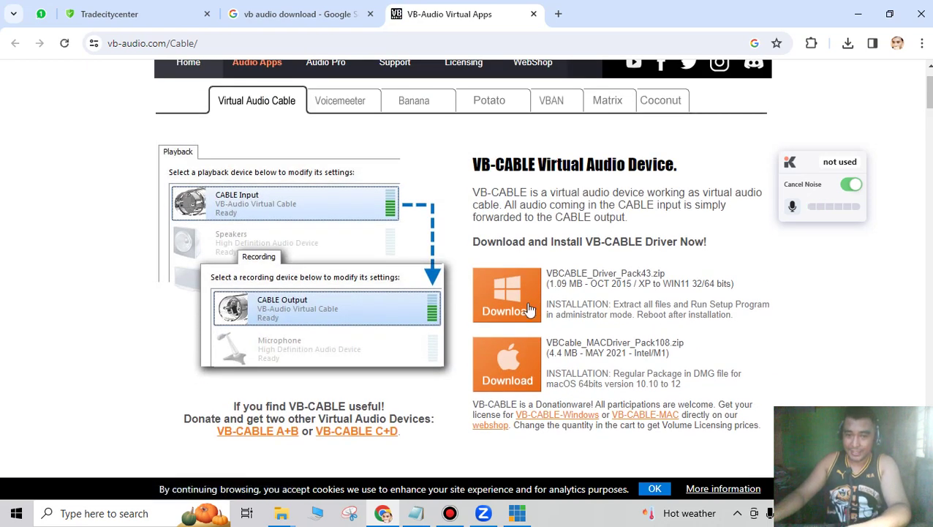
scroll(590, 228, "down", 1)
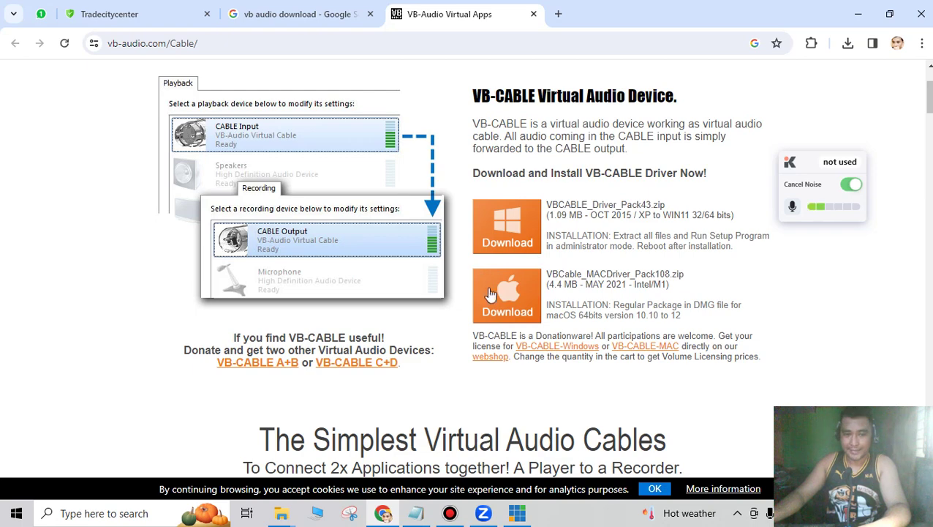
scroll(528, 292, "down", 1)
scroll(527, 293, "down", 1)
scroll(523, 294, "down", 2)
scroll(521, 296, "down", 2)
scroll(496, 277, "up", 3)
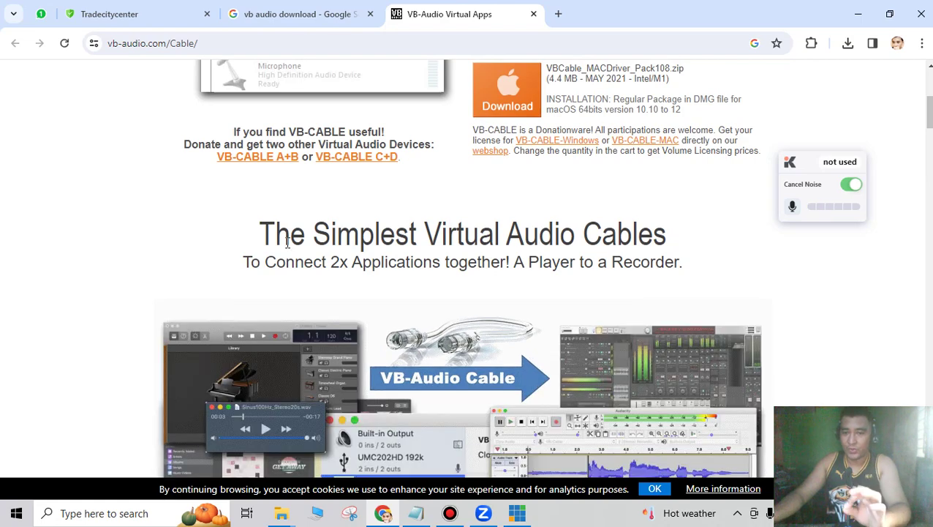
scroll(295, 256, "down", 1)
scroll(295, 260, "down", 3)
scroll(295, 262, "down", 3)
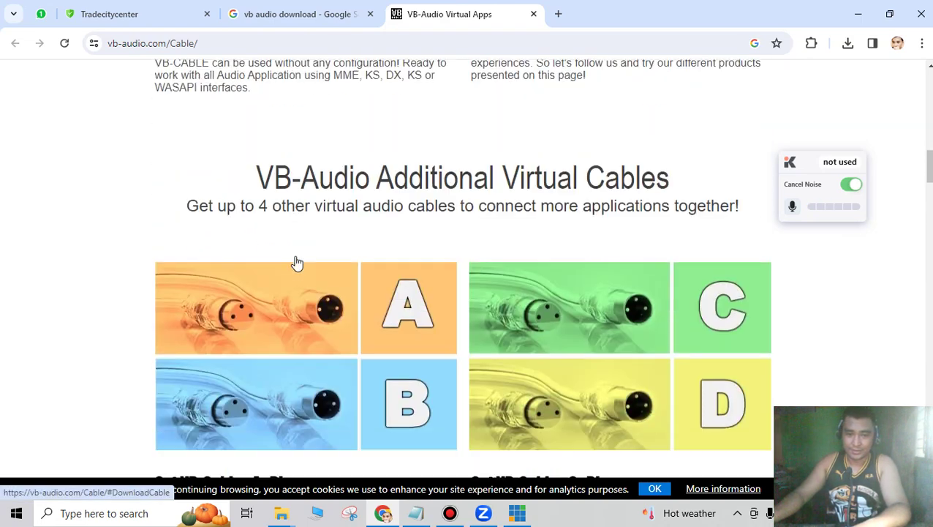
scroll(297, 262, "down", 1)
scroll(297, 263, "down", 1)
scroll(296, 263, "down", 2)
scroll(296, 263, "down", 4)
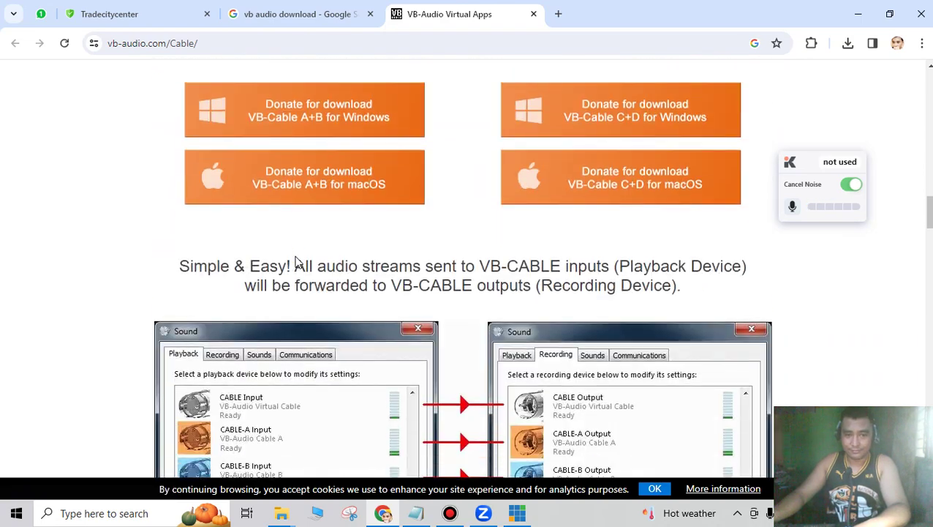
scroll(296, 263, "down", 4)
scroll(296, 263, "down", 1)
scroll(296, 263, "down", 5)
scroll(296, 263, "down", 4)
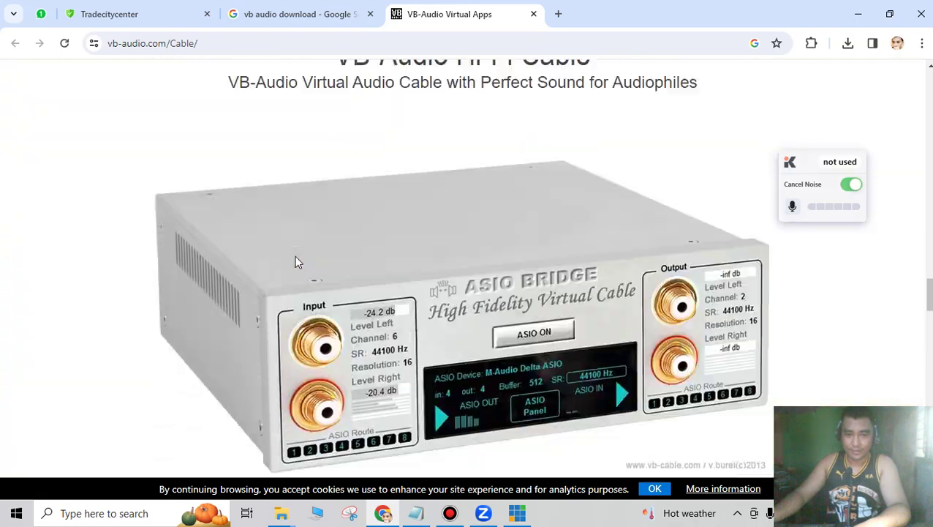
scroll(294, 259, "down", 4)
scroll(293, 259, "up", 8)
scroll(285, 264, "down", 2)
scroll(285, 264, "down", 6)
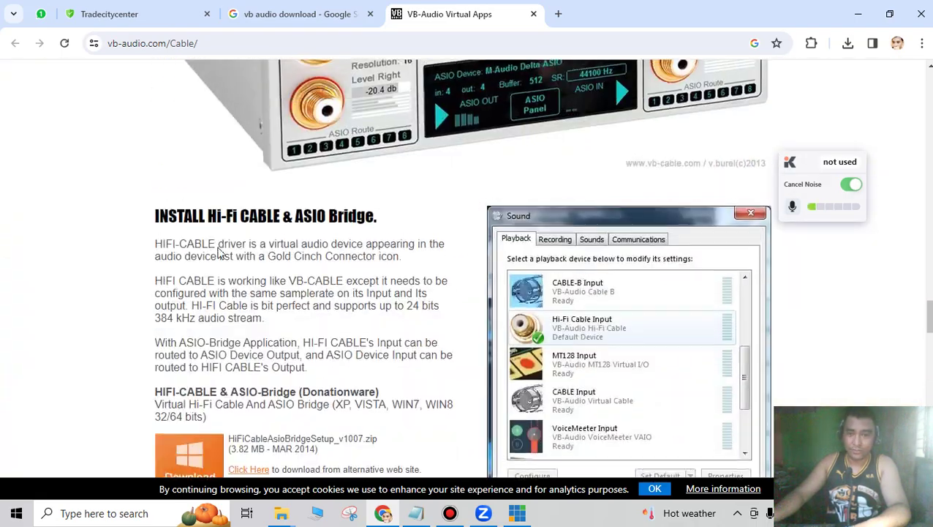
scroll(220, 255, "down", 10)
scroll(214, 253, "up", 5)
scroll(211, 251, "up", 3)
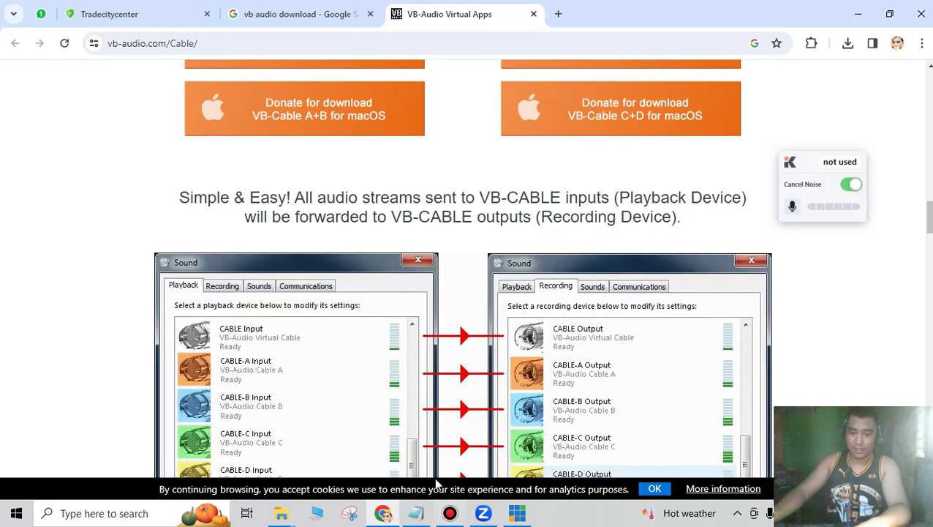
scroll(41, 178, "up", 6)
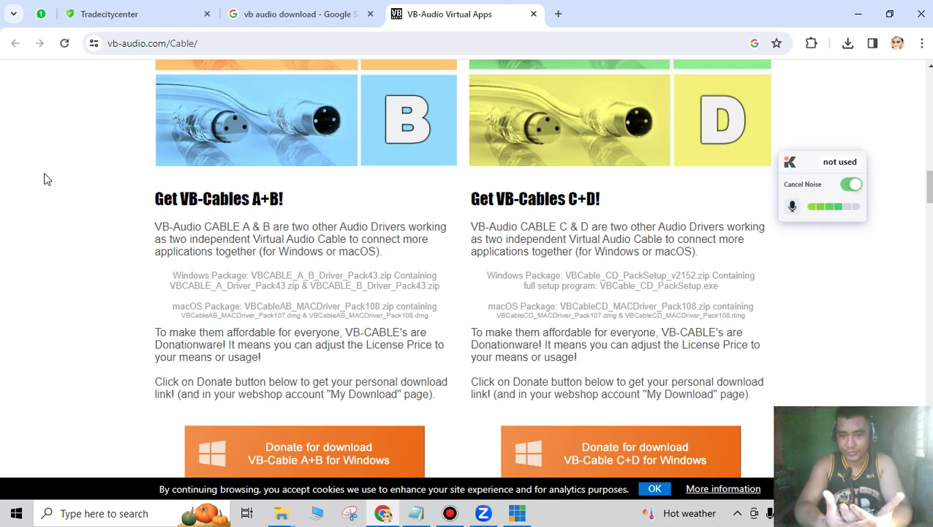
Step: In vMix, dismiss the noise-cancelling popup and remove the existing introduction video input
left_click(517, 513)
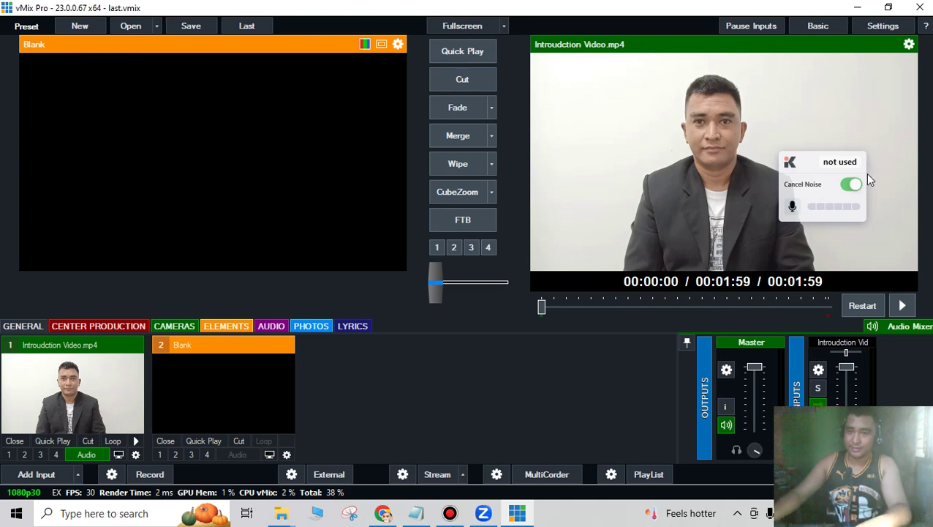
left_click(864, 155)
left_click(8, 441)
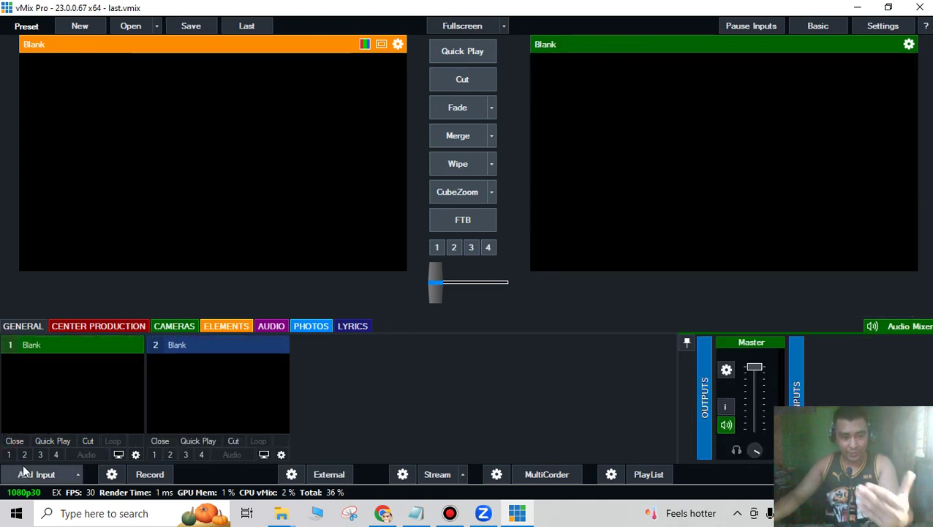
Step: Add Introudction Video.mp4 from Downloads as a video input and play it in the output
left_click(33, 474)
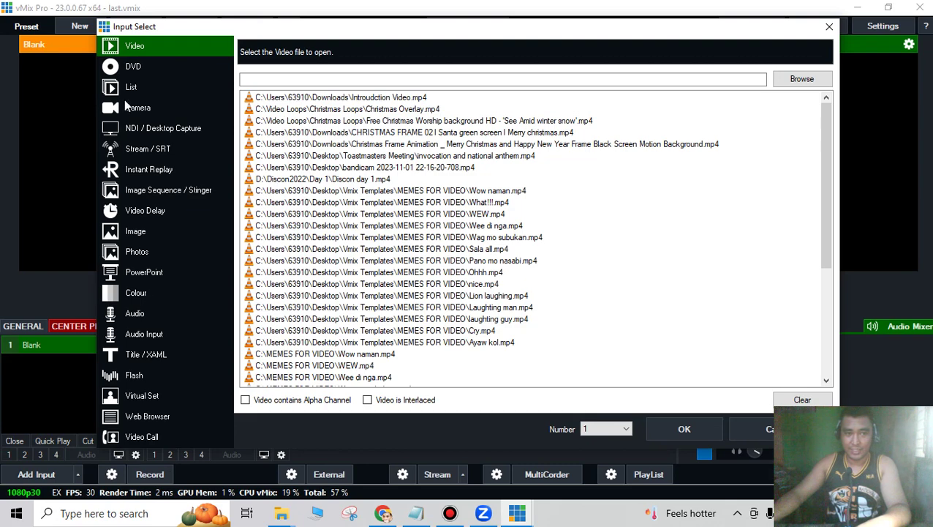
left_click(132, 108)
left_click(128, 48)
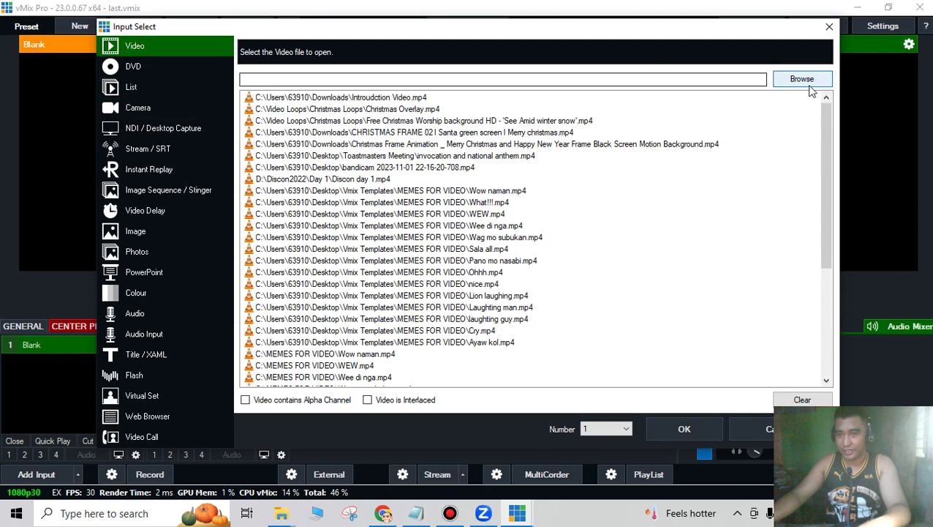
left_click(804, 81)
scroll(397, 258, "down", 3)
scroll(366, 256, "down", 2)
left_click(336, 253)
left_click(548, 342)
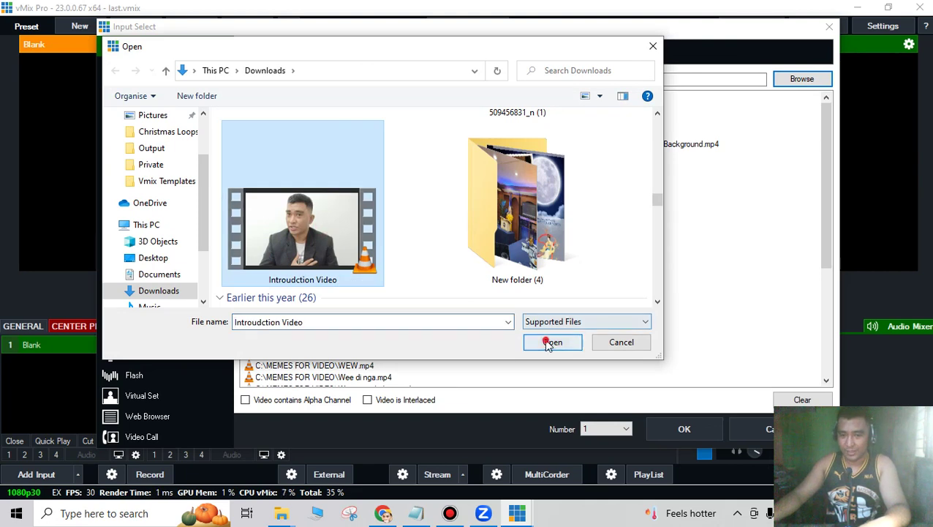
left_click(680, 433)
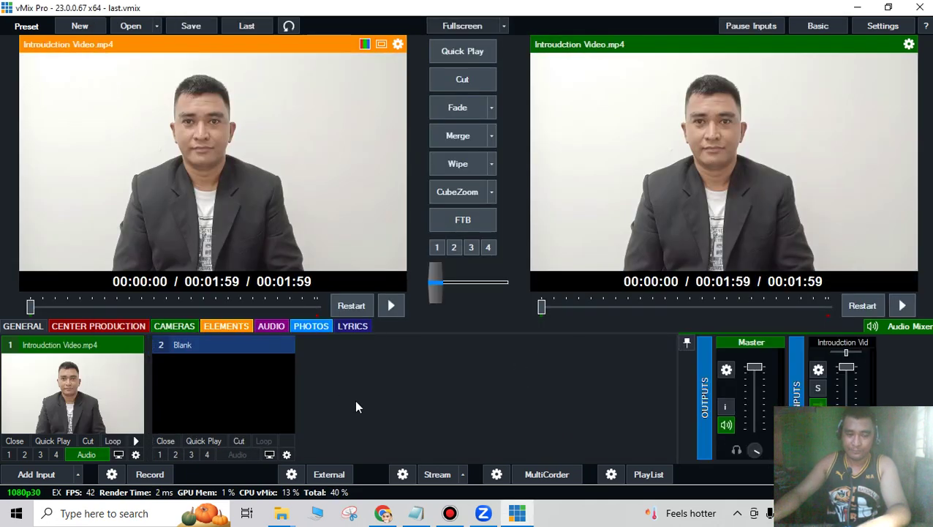
left_click(904, 306)
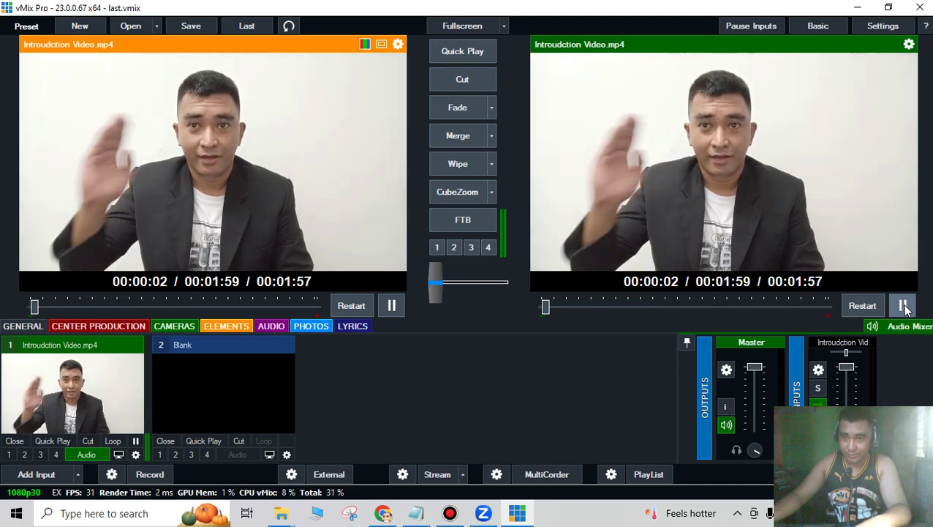
left_click(489, 516)
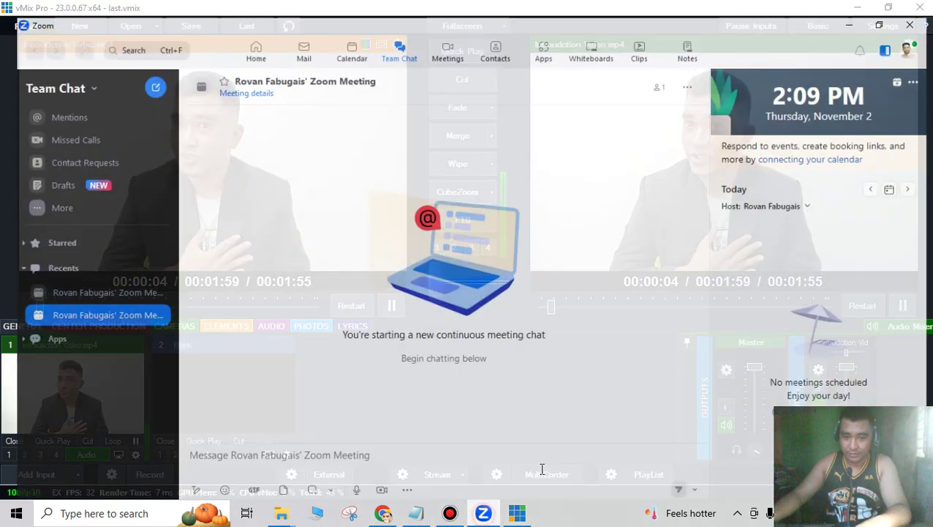
left_click(916, 34)
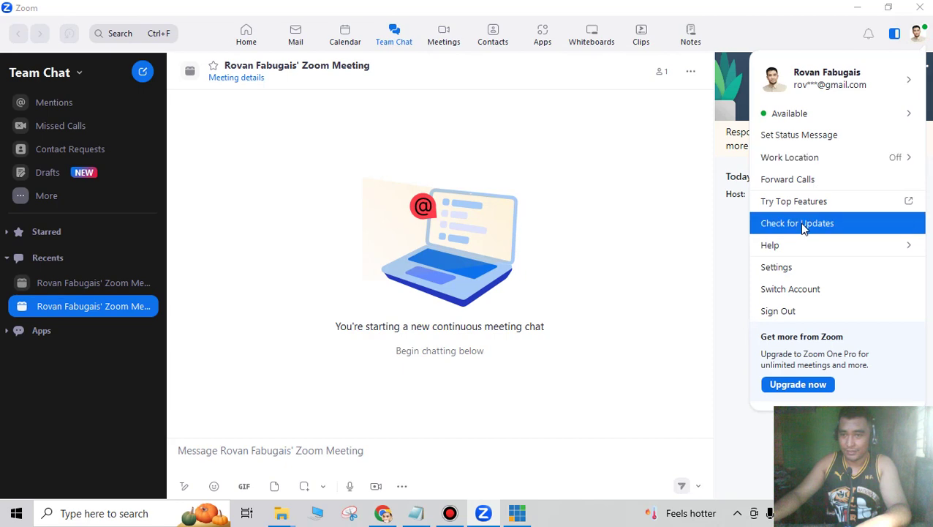
left_click(777, 268)
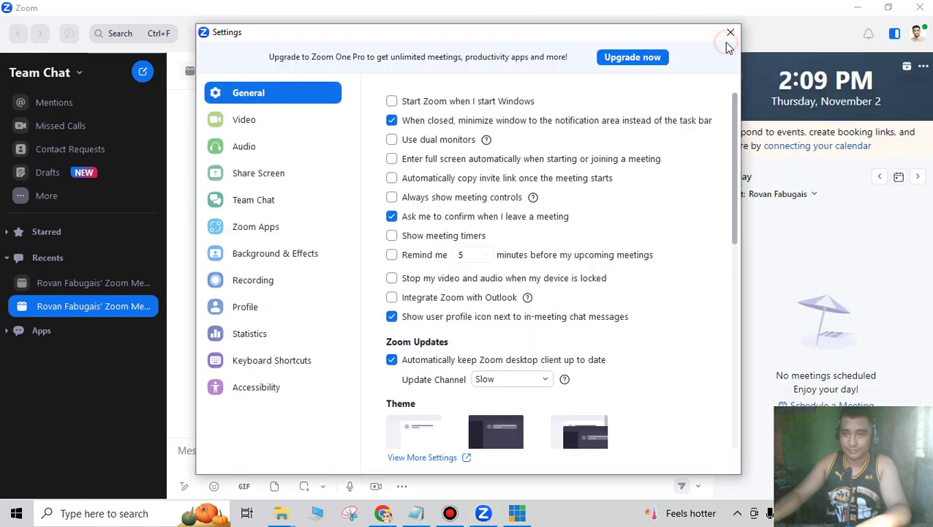
left_click(730, 32)
left_click(857, 8)
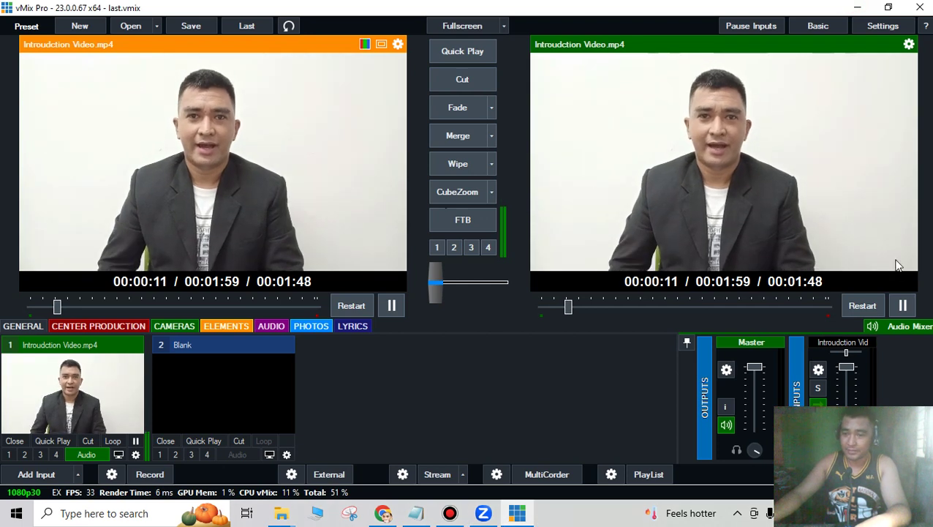
Step: Pause the introduction video at thirteen seconds, then open and close its input settings
left_click(901, 305)
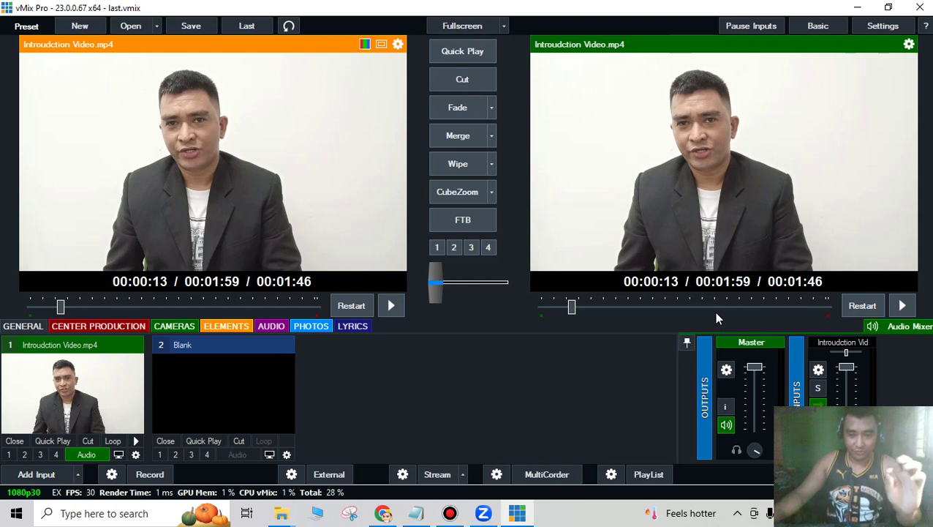
left_click(135, 455)
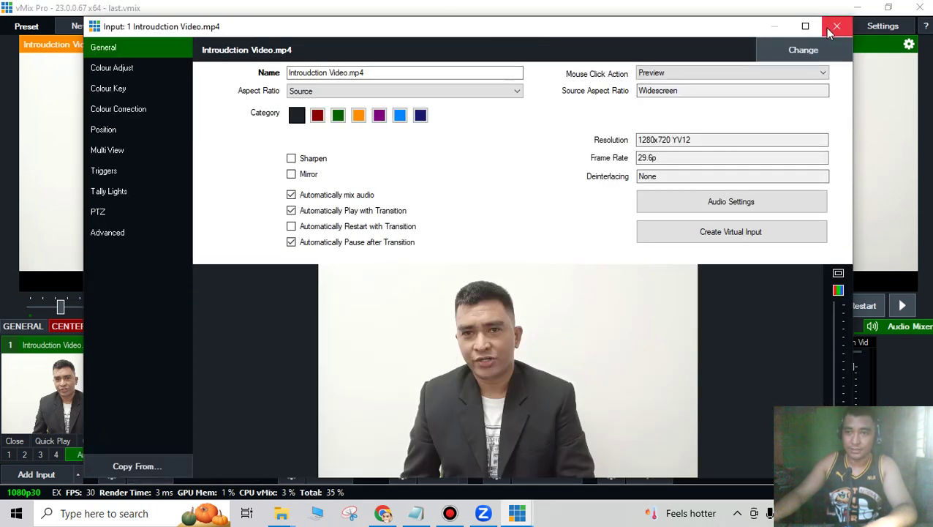
left_click(836, 26)
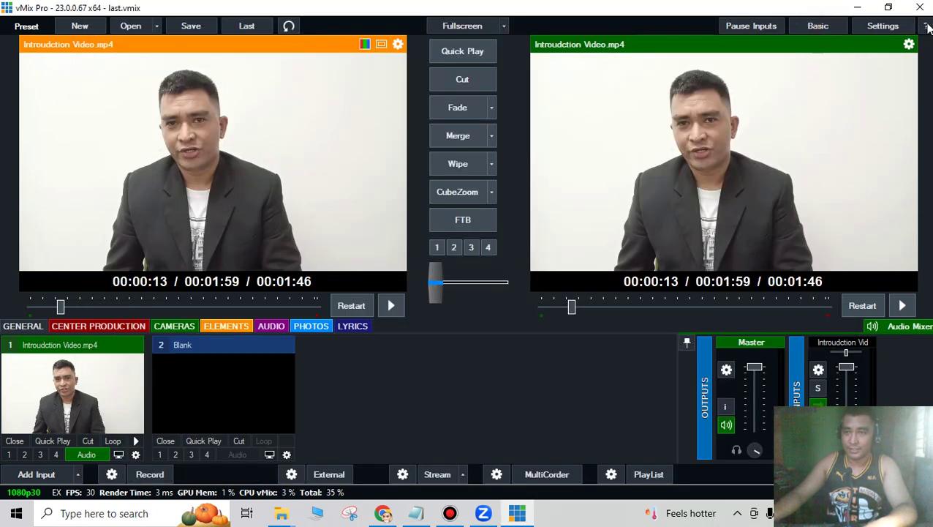
Step: In vMix Audio Outputs settings, set Master and bus A to CABLE Input (VB-Audio Virtual Cable)
left_click(885, 26)
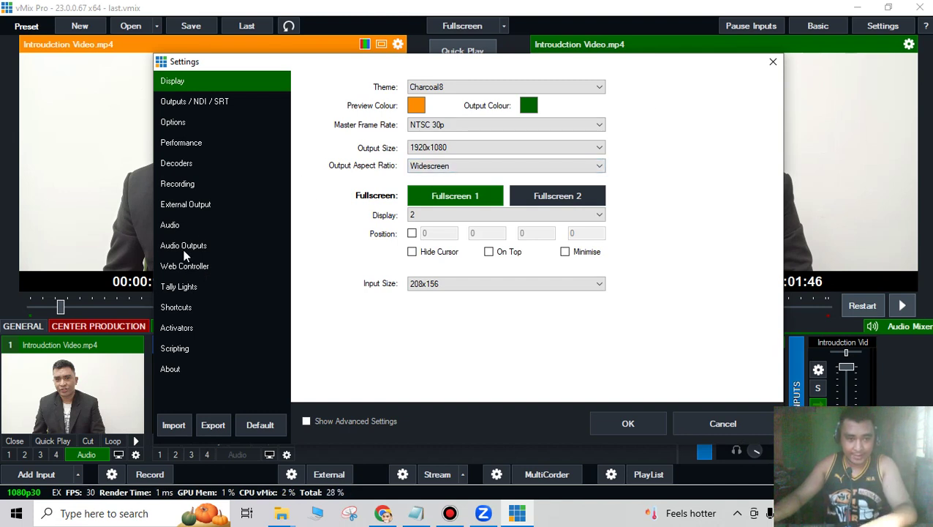
left_click(183, 248)
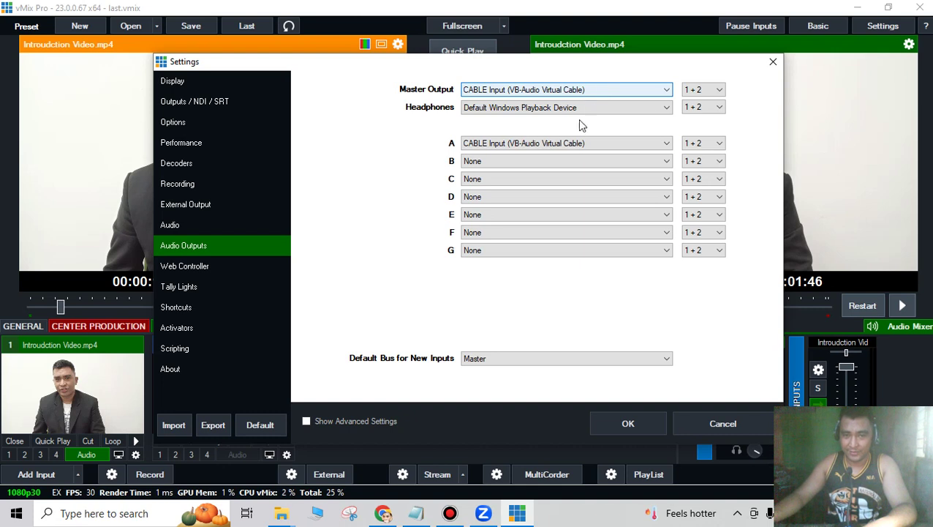
left_click(557, 143)
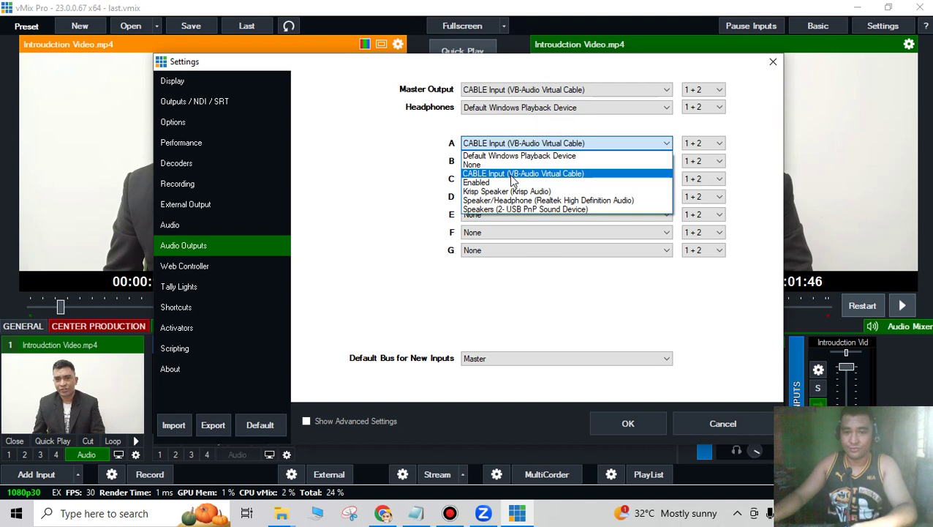
left_click(514, 174)
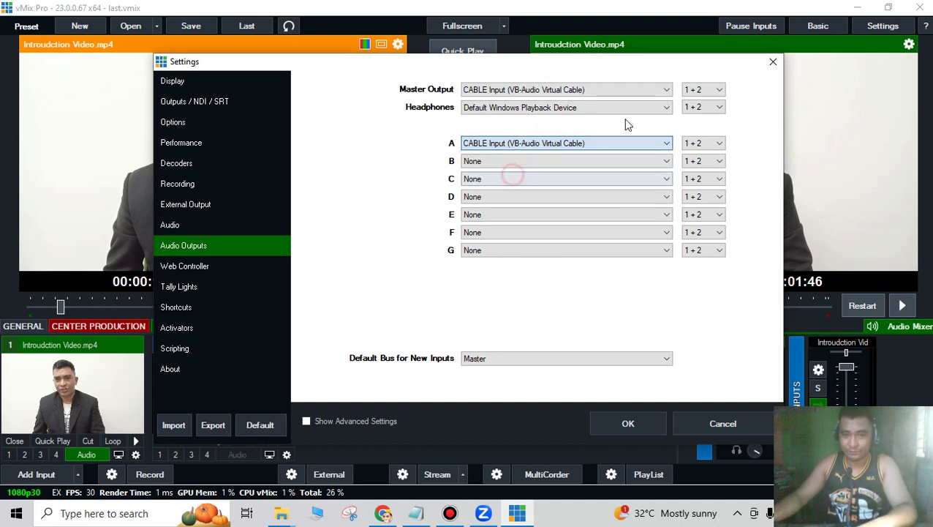
left_click(773, 65)
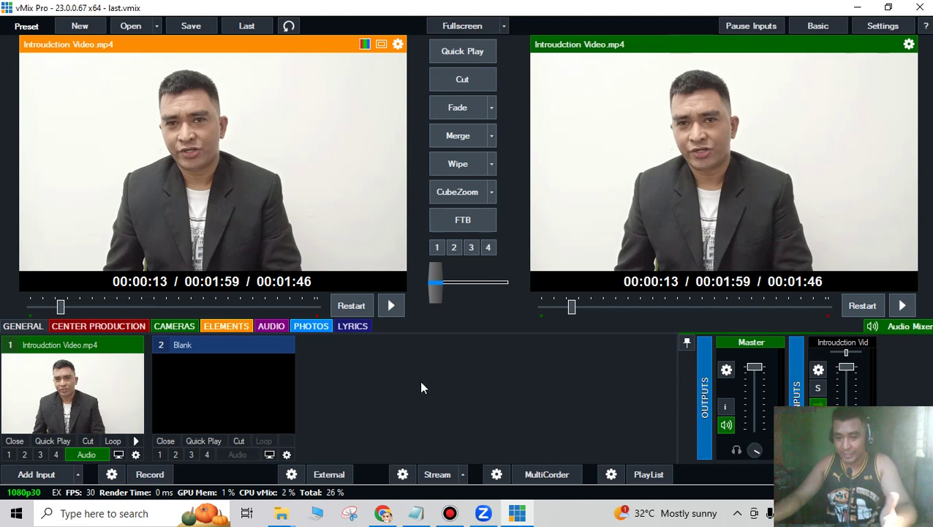
Step: Check Zoom's video settings via the account menu, then close them
left_click(483, 513)
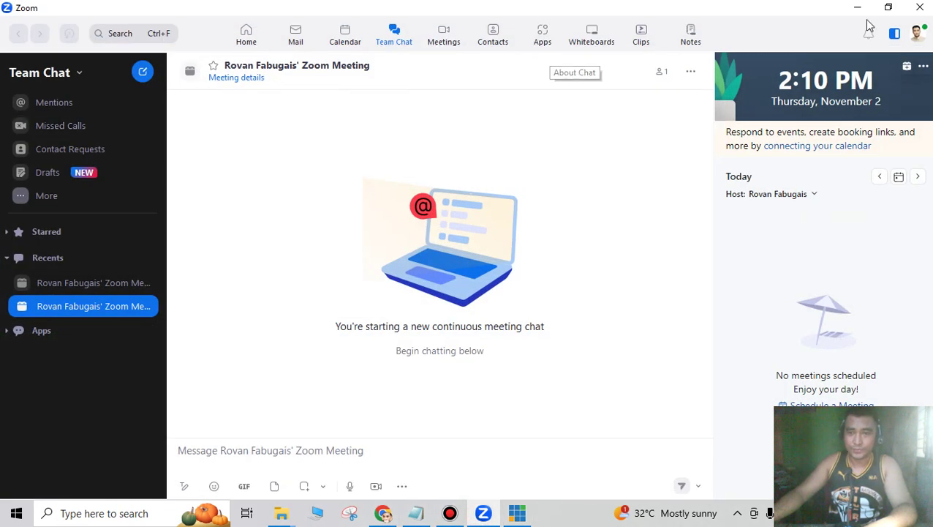
left_click(916, 33)
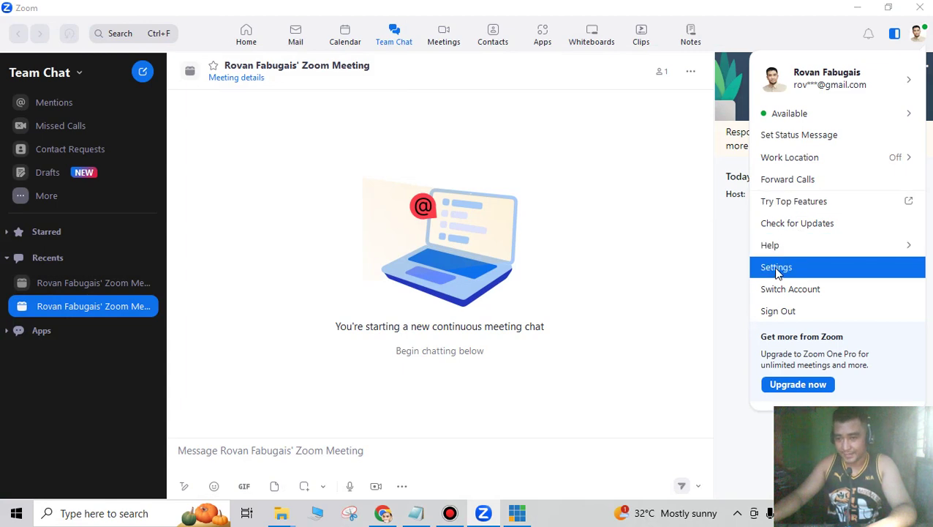
left_click(776, 267)
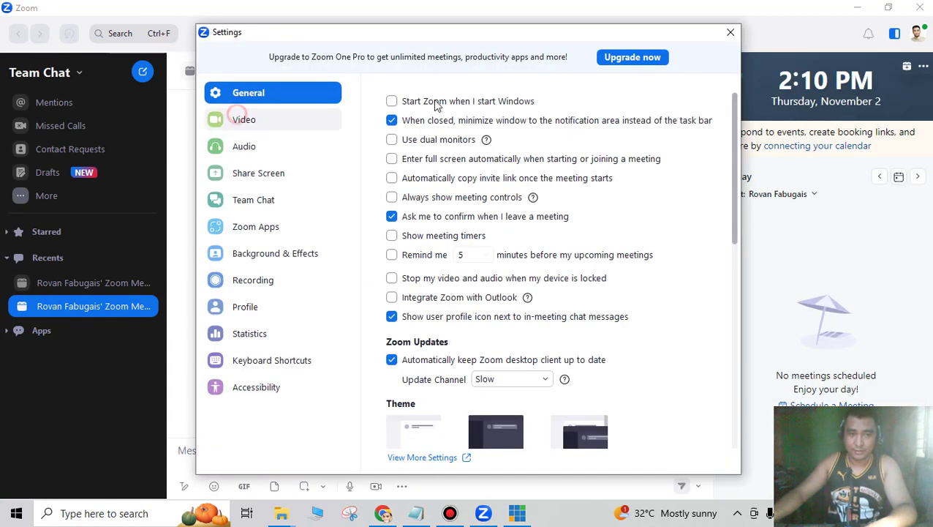
left_click(241, 119)
left_click(730, 32)
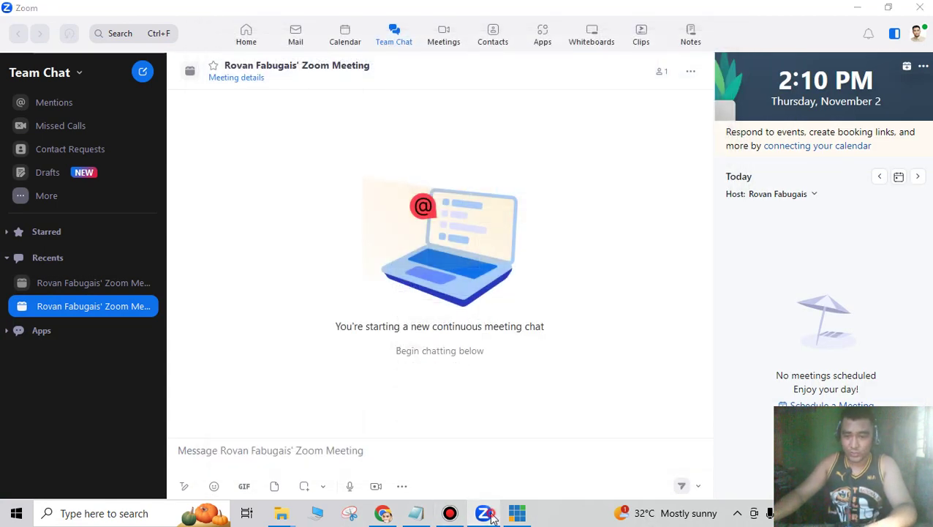
Step: Return to vMix, switch on the External output, and bring Zoom back to the front
left_click(484, 513)
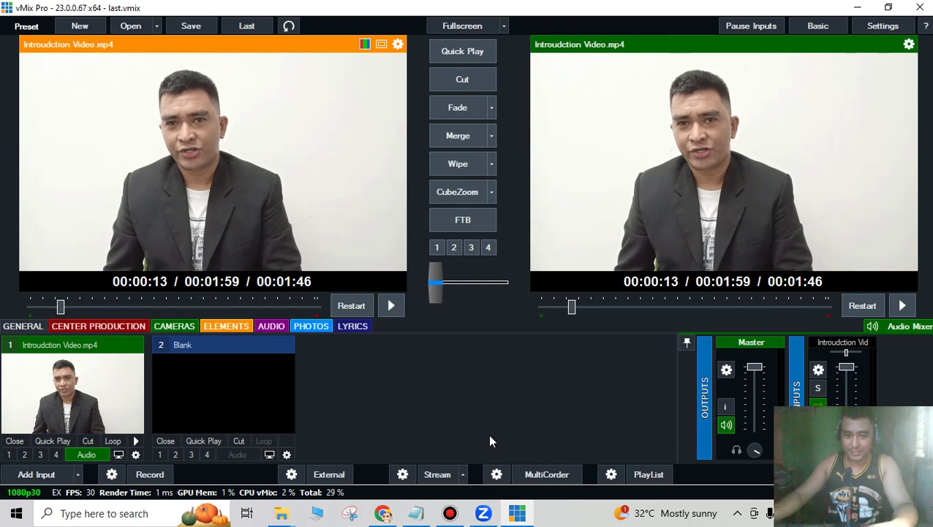
left_click(326, 473)
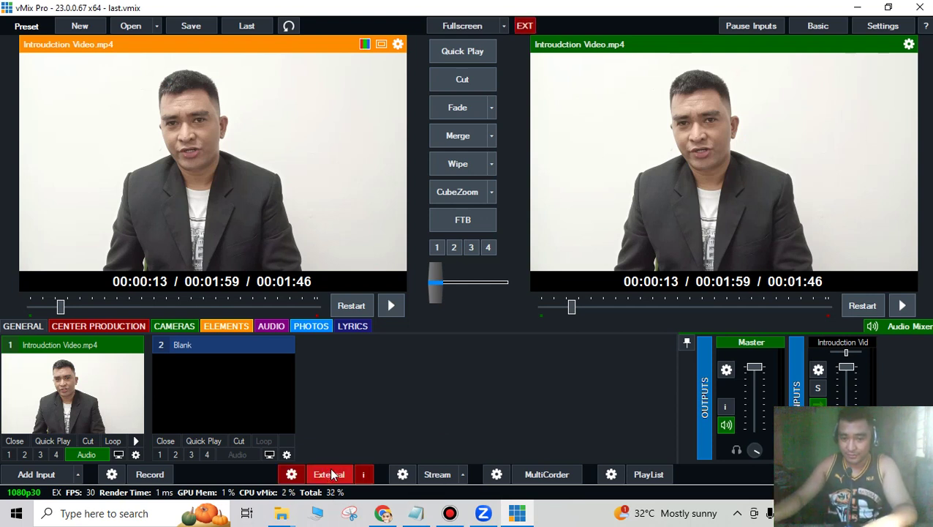
left_click(483, 514)
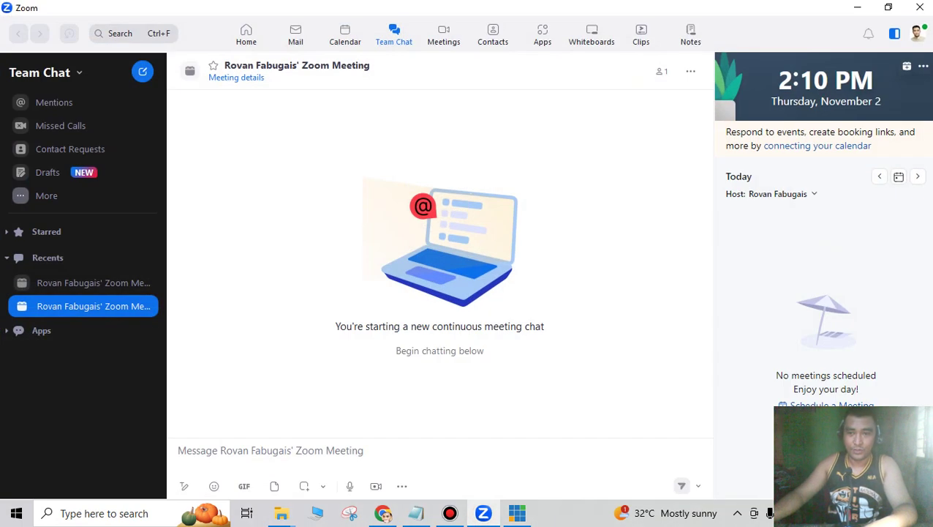
Step: In Zoom's Video settings, select vMix Video as the camera, then show the Audio page
left_click(922, 35)
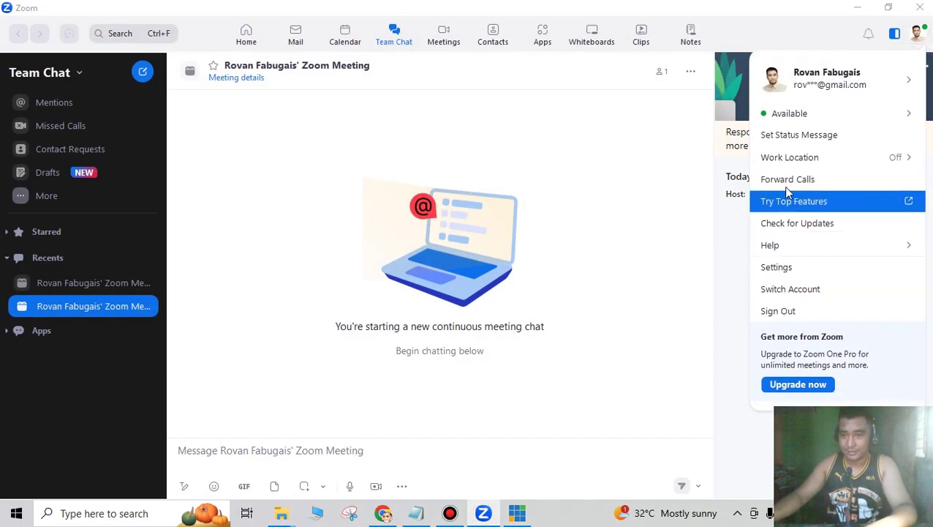
left_click(779, 267)
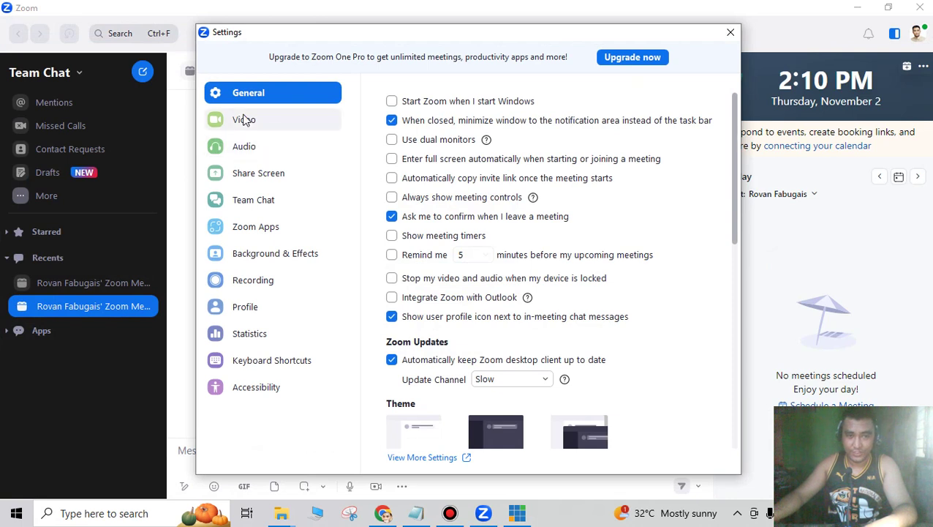
left_click(245, 119)
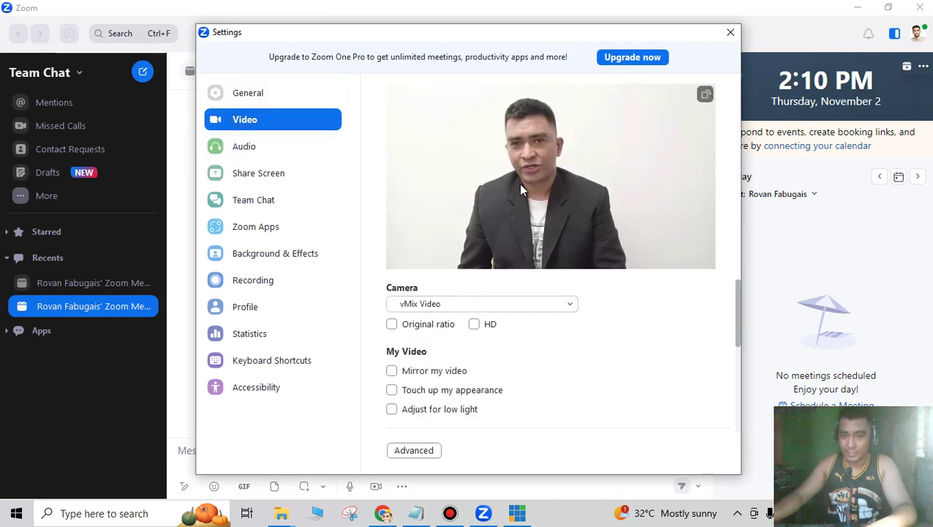
left_click(433, 304)
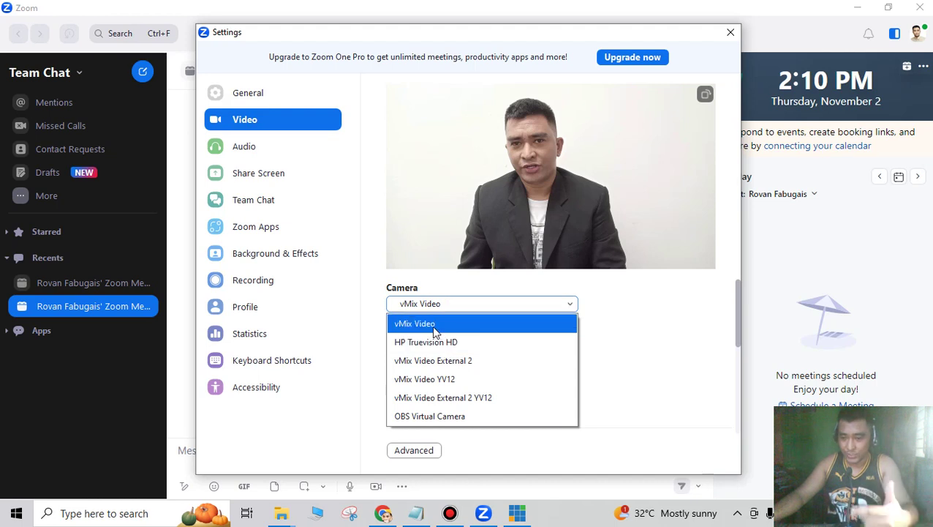
left_click(431, 326)
left_click(255, 146)
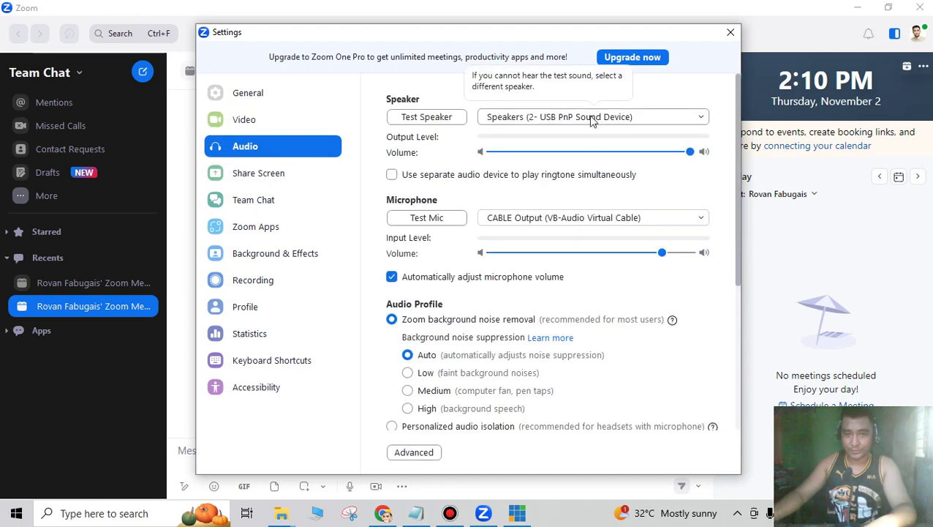
Step: Keep Speakers (2- USB PnP Sound Device) for output and CABLE Output as Zoom's microphone
left_click(593, 118)
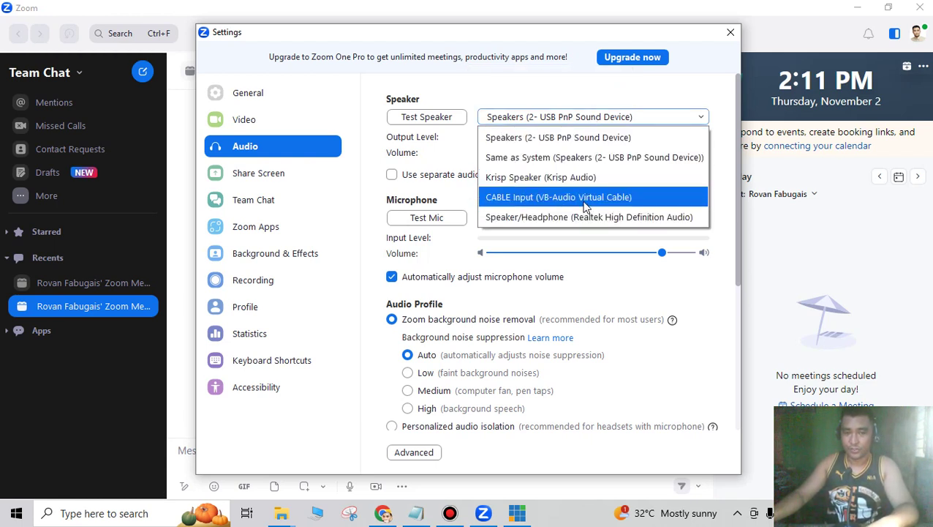
left_click(581, 113)
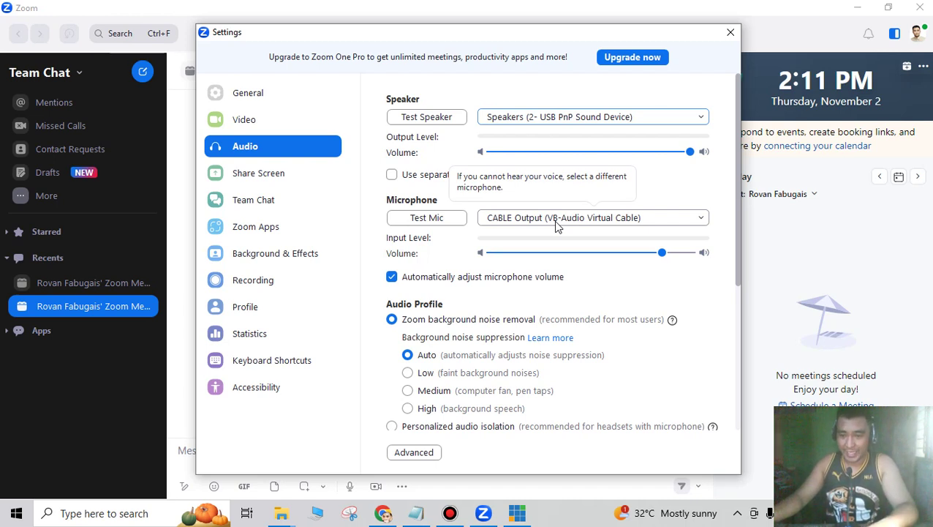
left_click(555, 219)
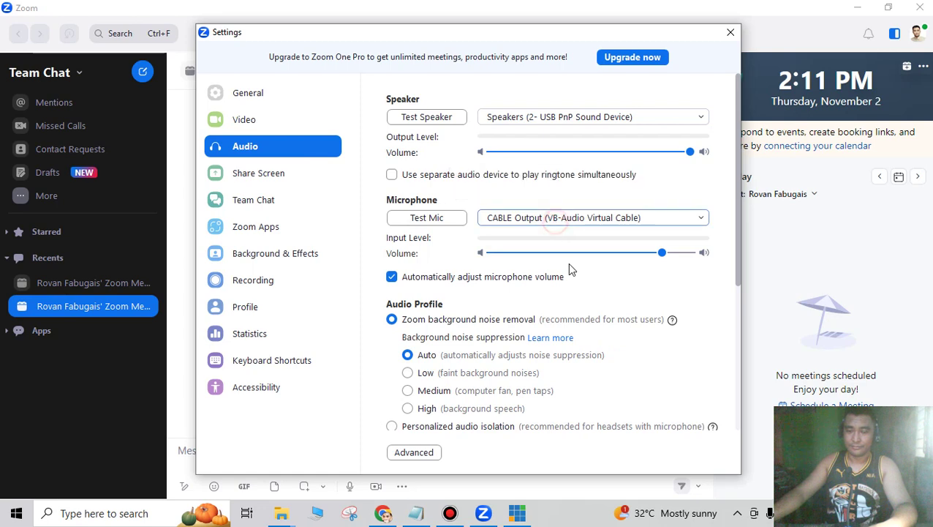
left_click(516, 514)
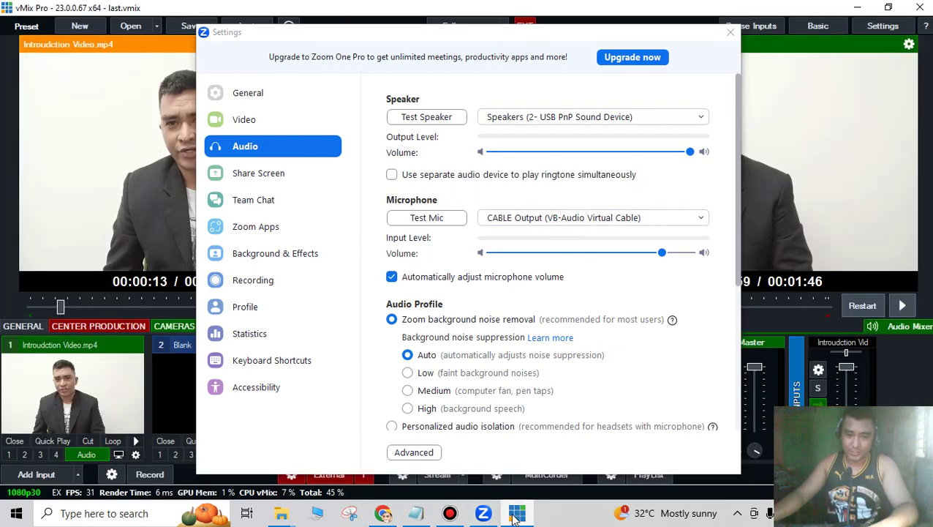
Step: Rewind the introduction video to the start in vMix and play it
left_click(730, 33)
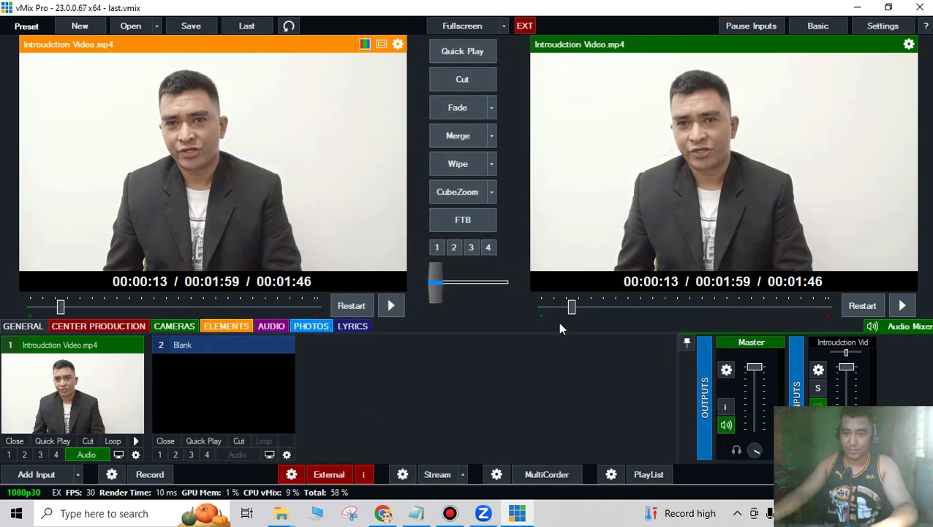
left_click_drag(573, 308, 541, 308)
left_click(903, 305)
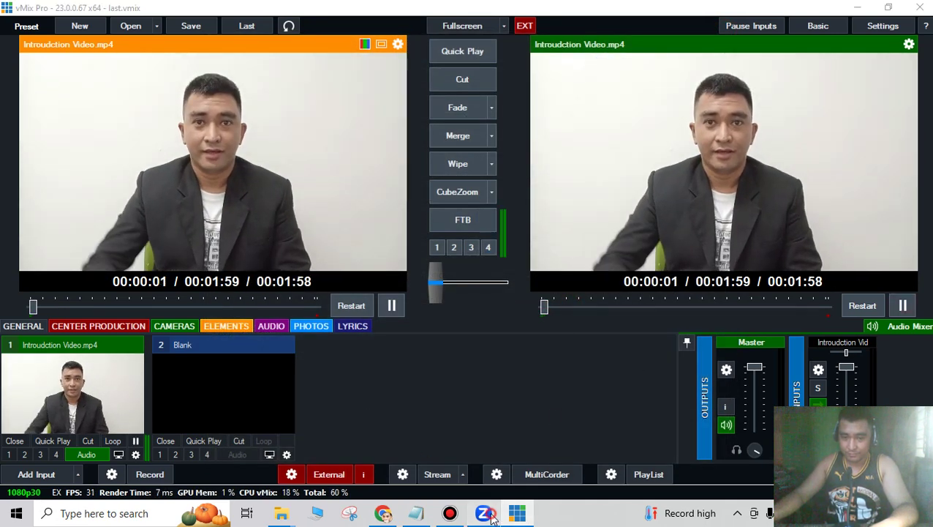
Step: Reopen Zoom's settings on the Audio page, closing the main Zoom window and repositioning settings
left_click(516, 515)
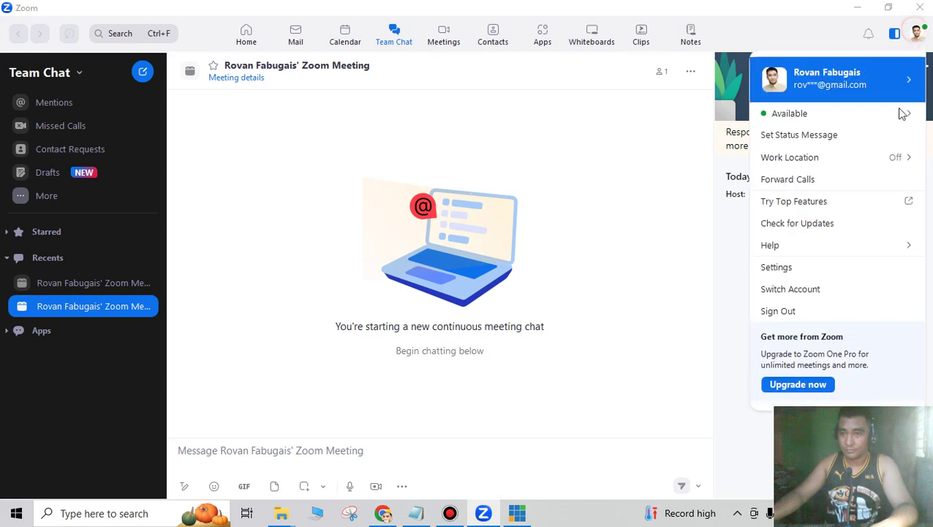
left_click(797, 266)
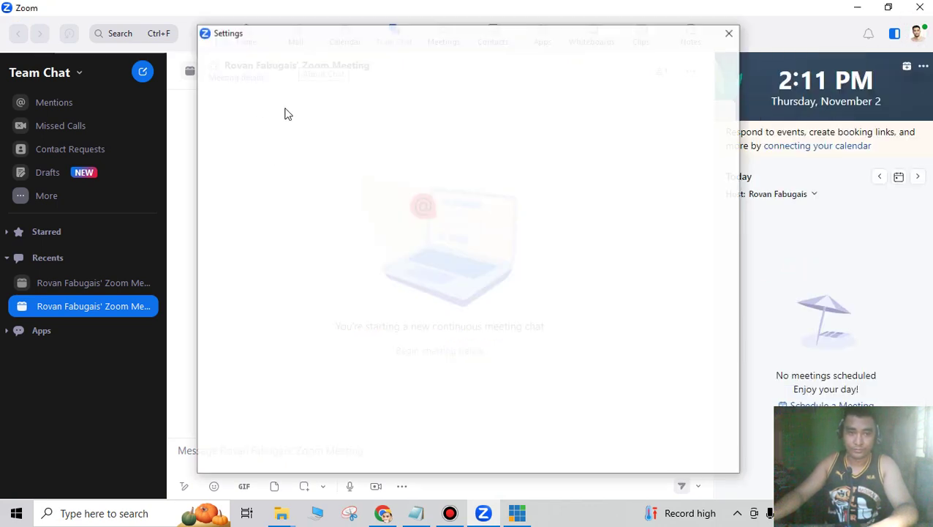
left_click(244, 121)
left_click_drag(549, 30, 588, 35)
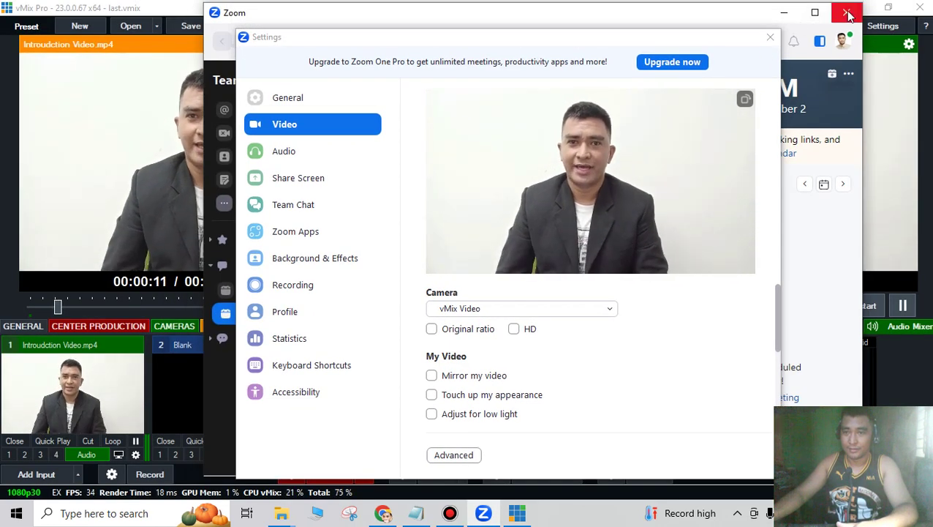
left_click(846, 12)
mouse_move(653, 39)
left_mouse_down()
mouse_move(523, 227)
mouse_move(671, 152)
left_mouse_up()
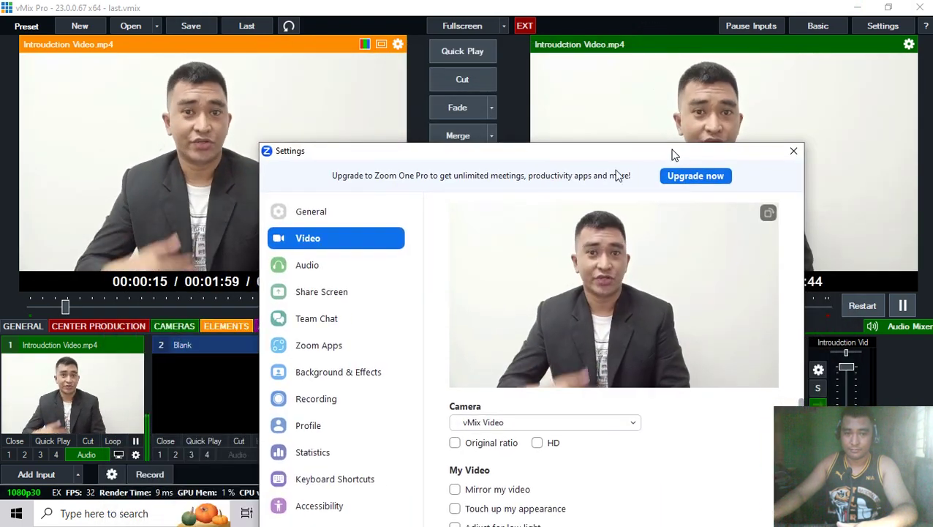
left_click(305, 268)
left_click_drag(546, 156, 527, 129)
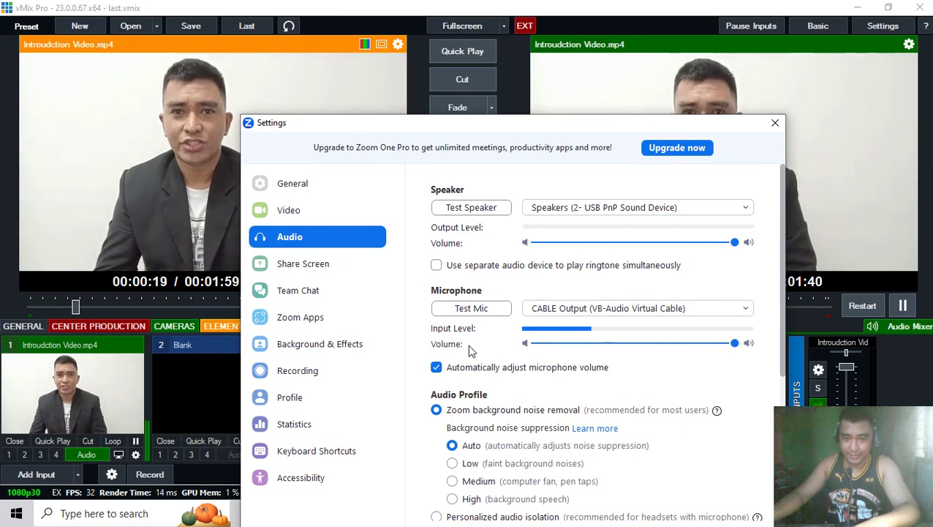
Step: Run Zoom's Test Mic to see vMix audio on the input meter, then close settings
left_click(472, 308)
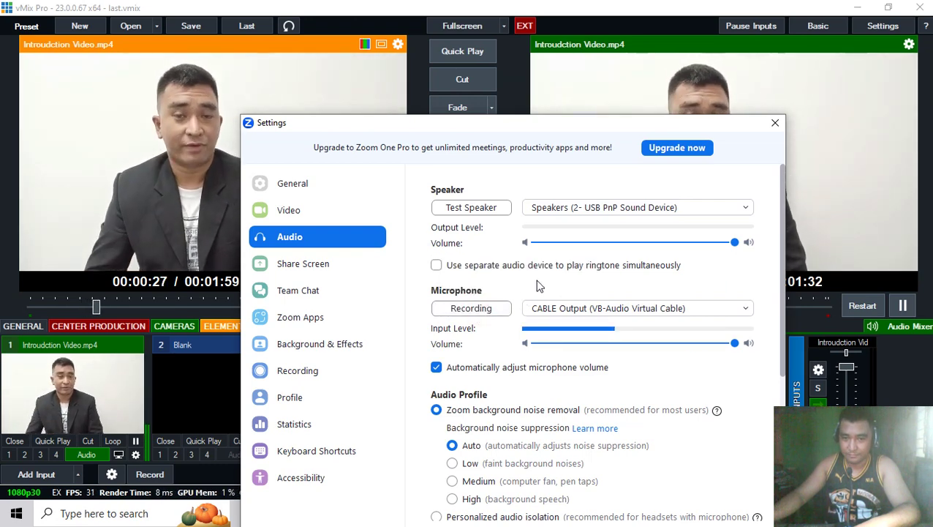
left_click(498, 307)
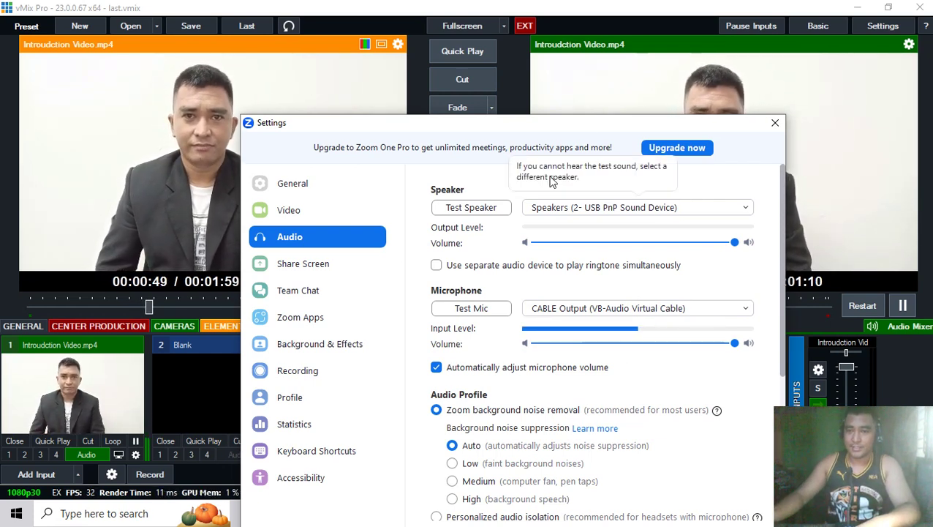
left_click(774, 126)
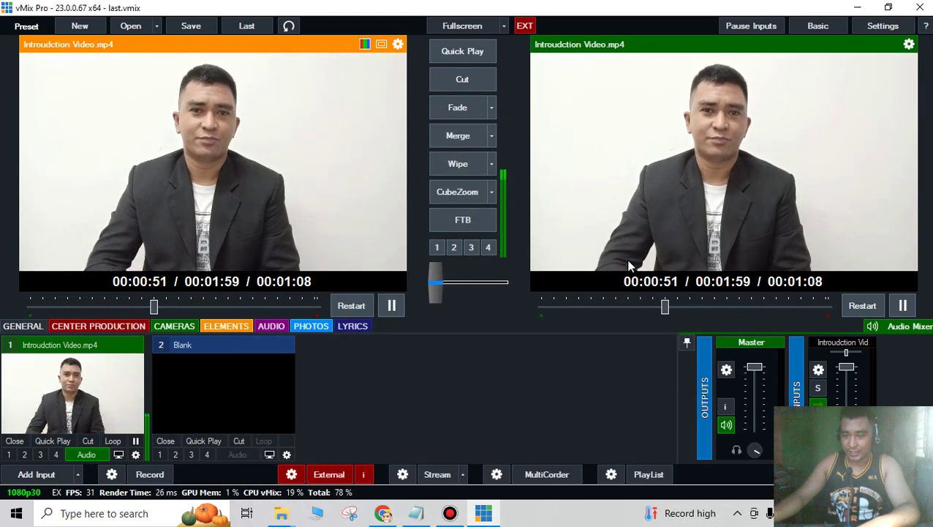